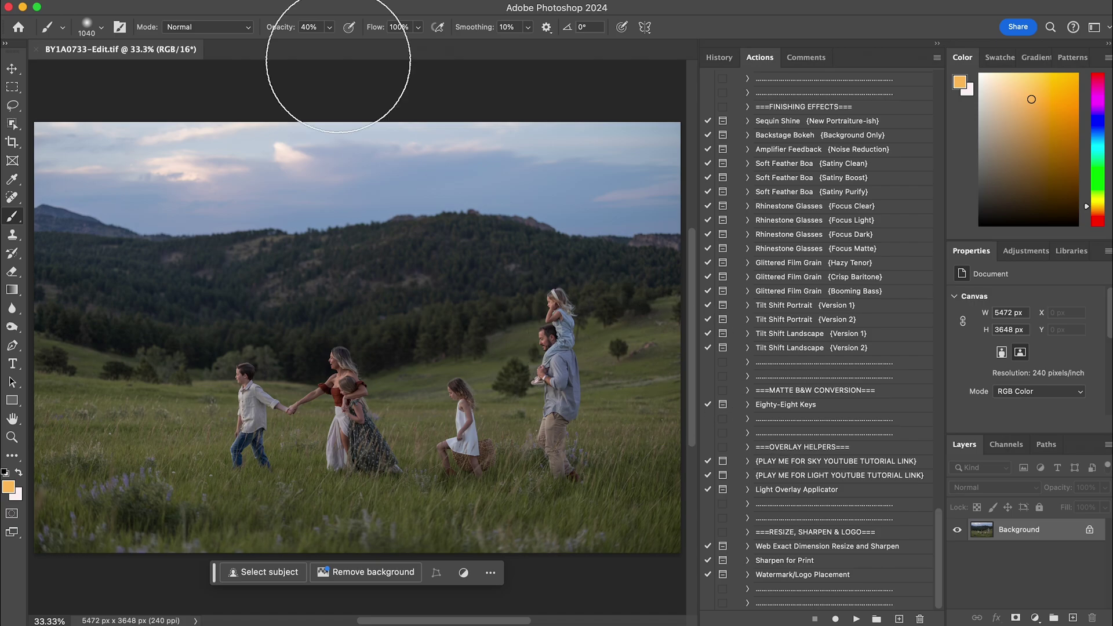
Open Edit > Sky Replacement and show the list of sky presets.
{"action": "left_click", "coordinate": [156, 0]}
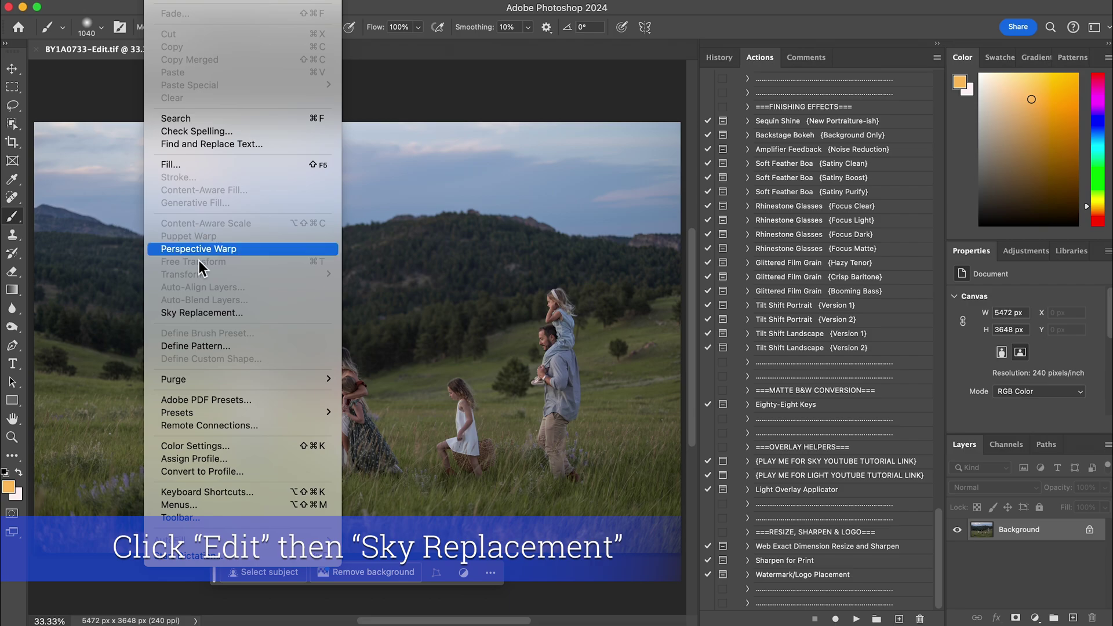
{"action": "left_click", "coordinate": [216, 320]}
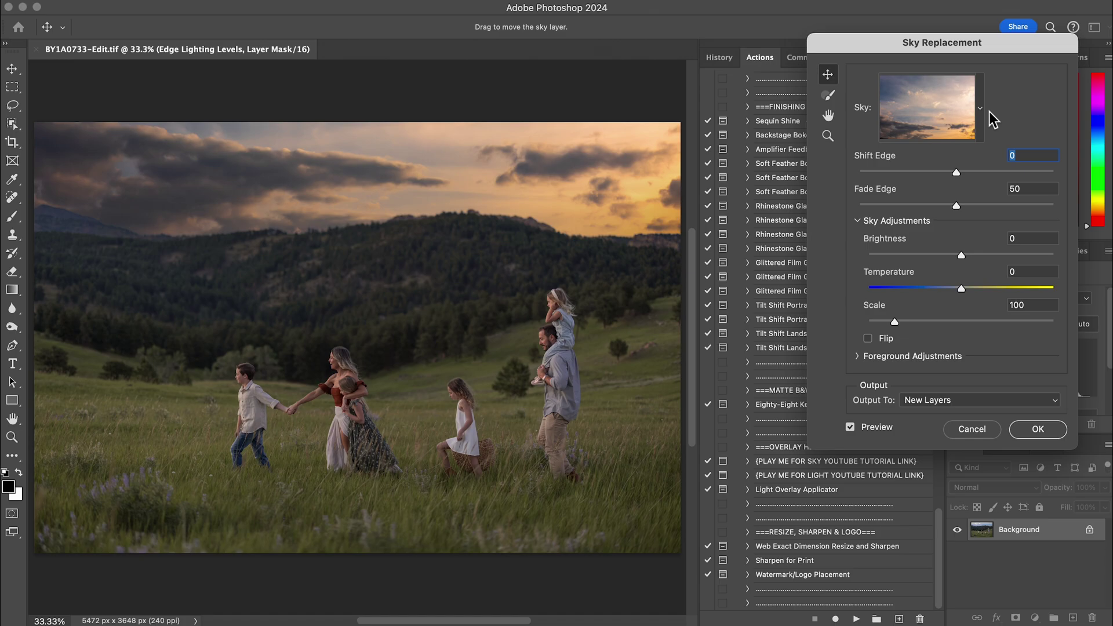
{"action": "left_click", "coordinate": [980, 108]}
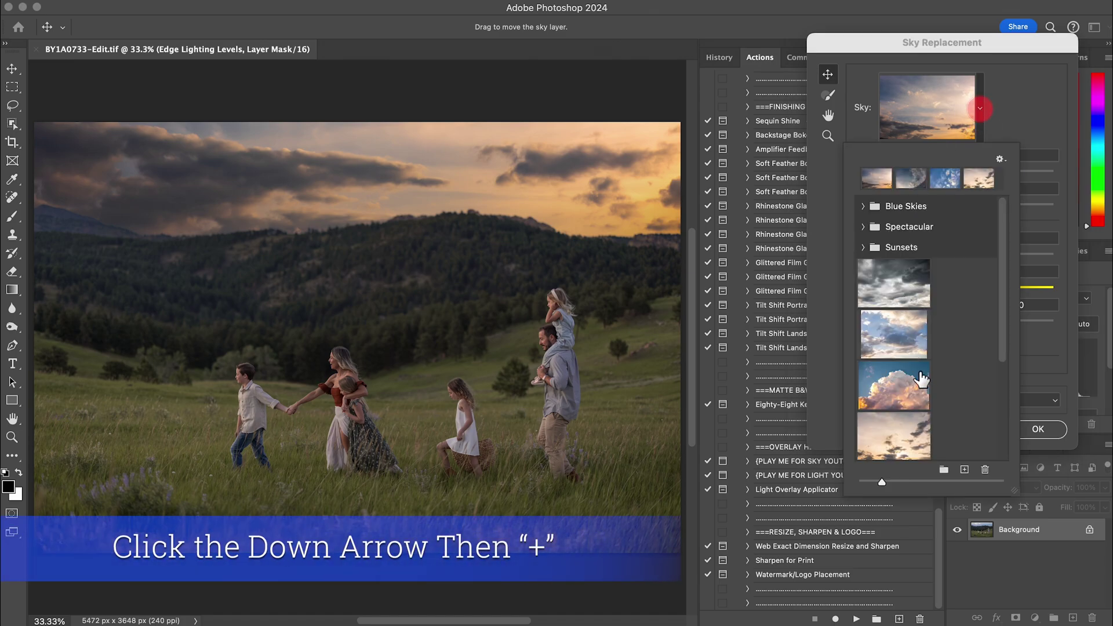
Import 5A5A8724-Edit.jpg as a sky preset and apply its pink clouds to the photo.
{"action": "left_click", "coordinate": [966, 471]}
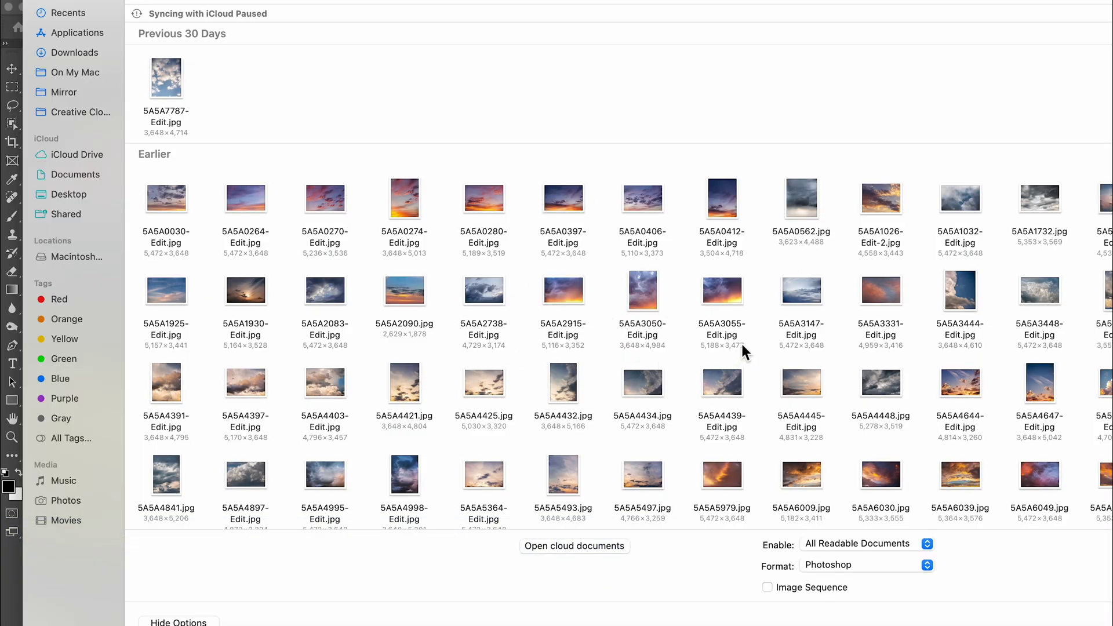
{"action": "scroll", "coordinate": [730, 334], "scroll_direction": "down", "scroll_amount": 1}
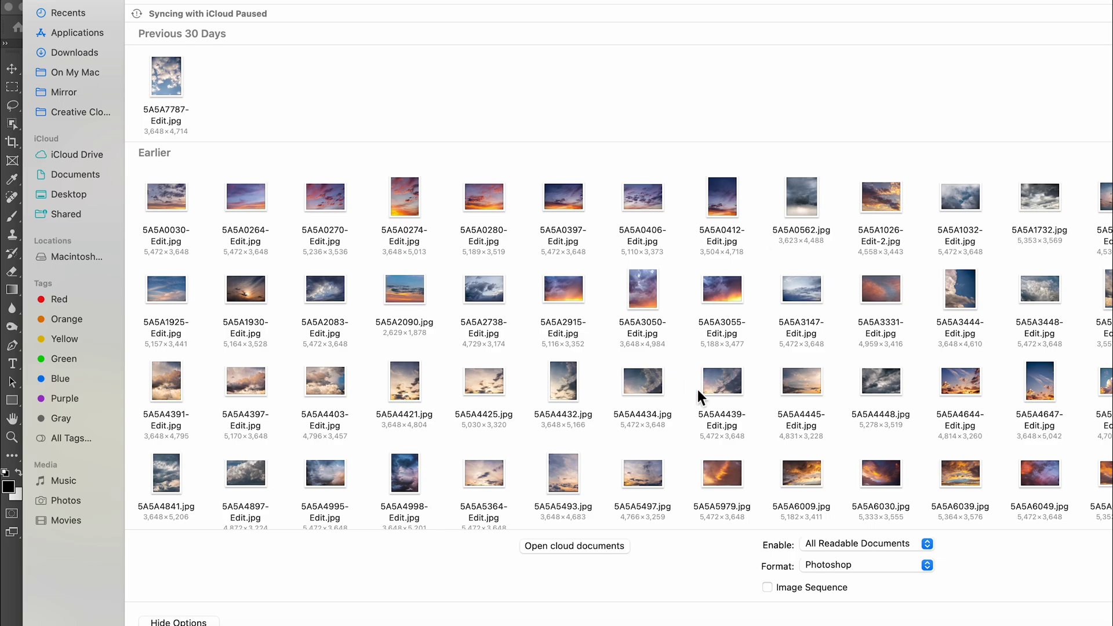
{"action": "scroll", "coordinate": [651, 395], "scroll_direction": "down", "scroll_amount": 3}
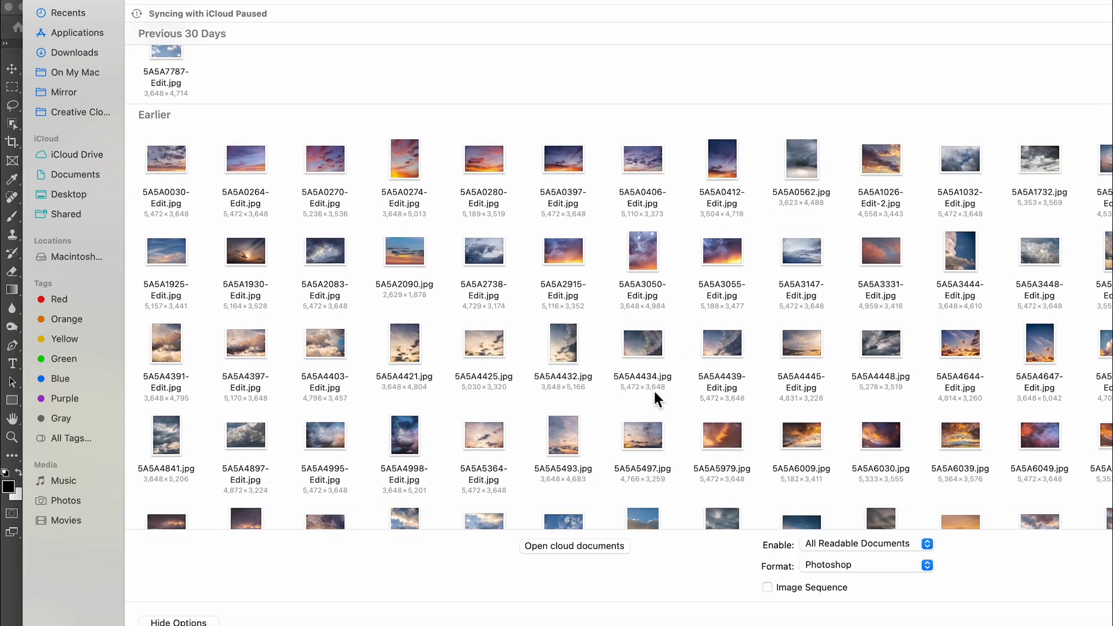
{"action": "scroll", "coordinate": [643, 383], "scroll_direction": "down", "scroll_amount": 2}
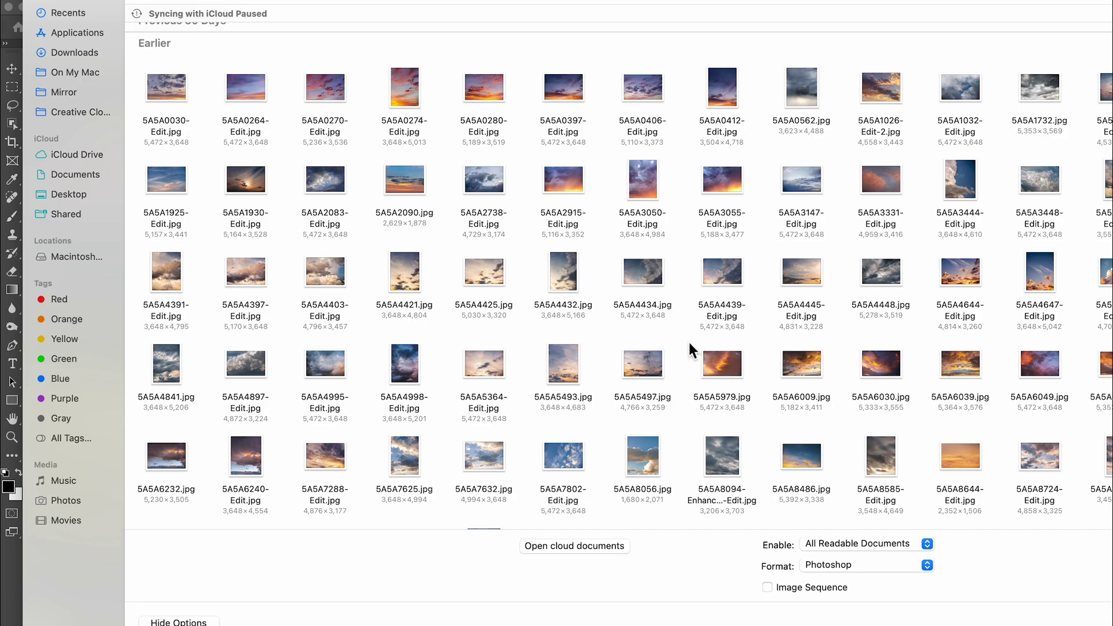
{"action": "scroll", "coordinate": [580, 310], "scroll_direction": "down", "scroll_amount": 4}
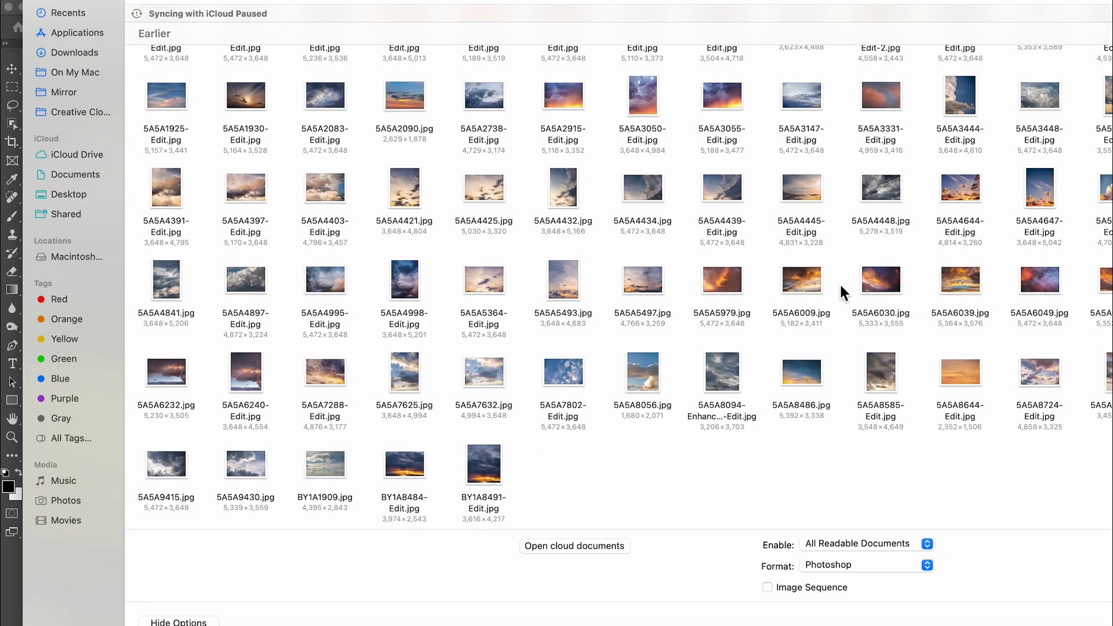
{"action": "double_click", "coordinate": [1042, 374]}
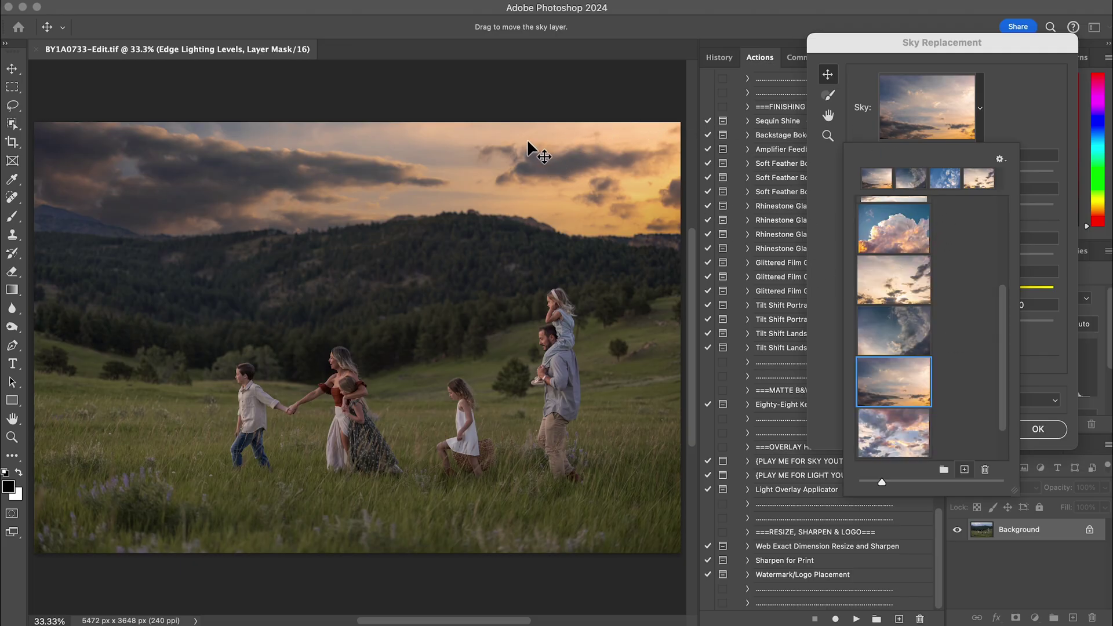
{"action": "left_click", "coordinate": [896, 432]}
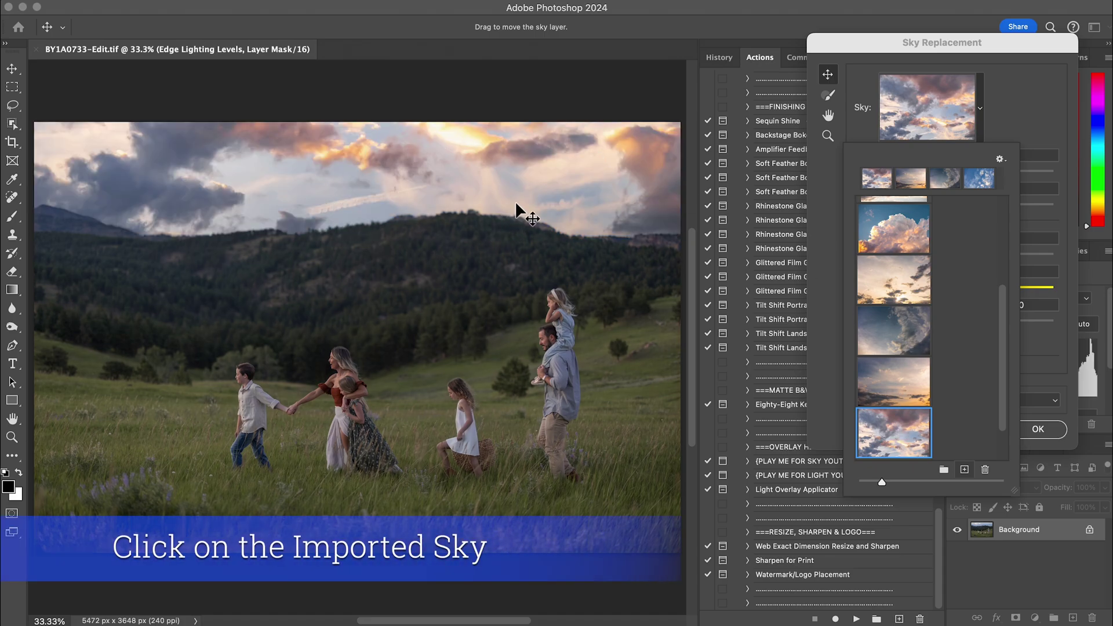
{"action": "left_click", "coordinate": [1011, 112]}
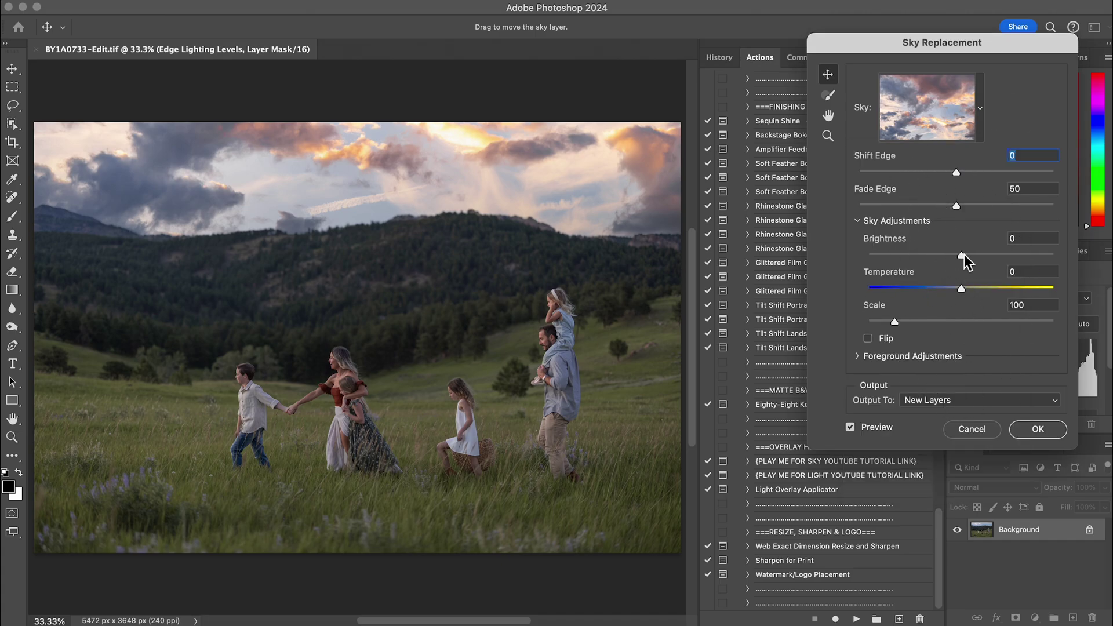
Set the replacement sky's Brightness to 12 and Temperature to -22.
{"action": "left_click_drag", "start_coordinate": [963, 256], "coordinate": [1007, 255]}
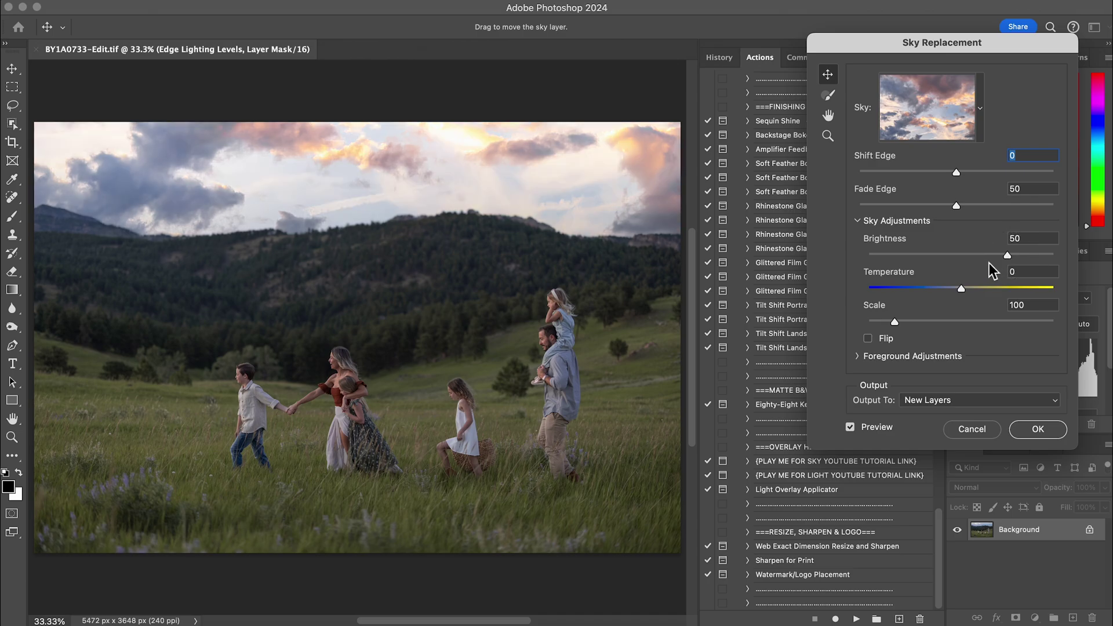
{"action": "left_click", "coordinate": [973, 255]}
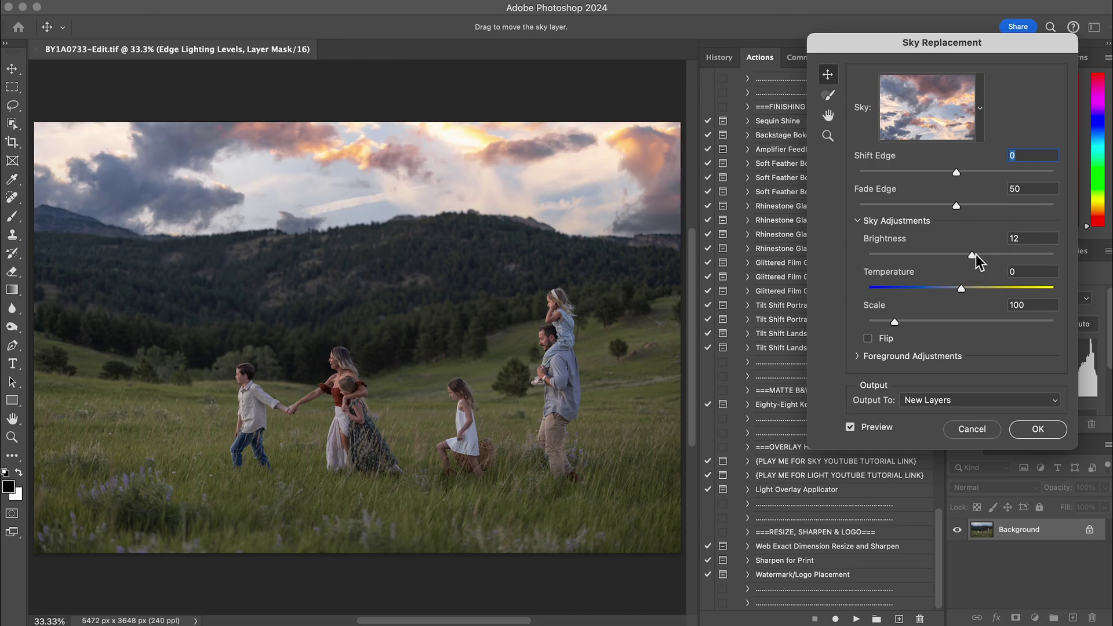
{"action": "left_click_drag", "start_coordinate": [960, 290], "coordinate": [1003, 290]}
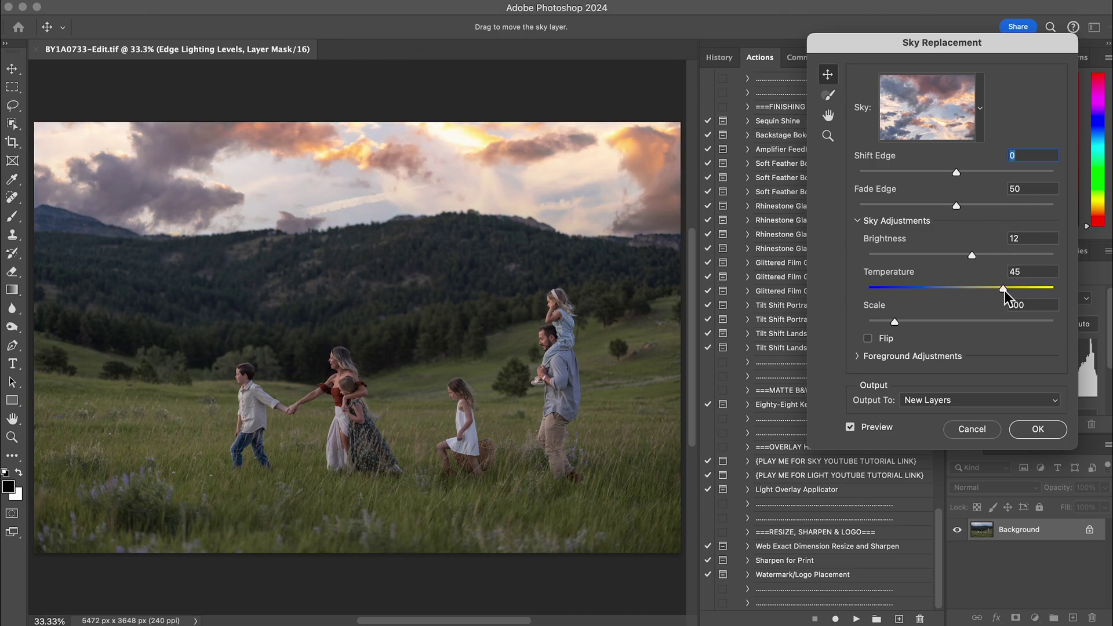
{"action": "left_click", "coordinate": [952, 290]}
{"action": "left_click_drag", "start_coordinate": [954, 290], "coordinate": [940, 288]}
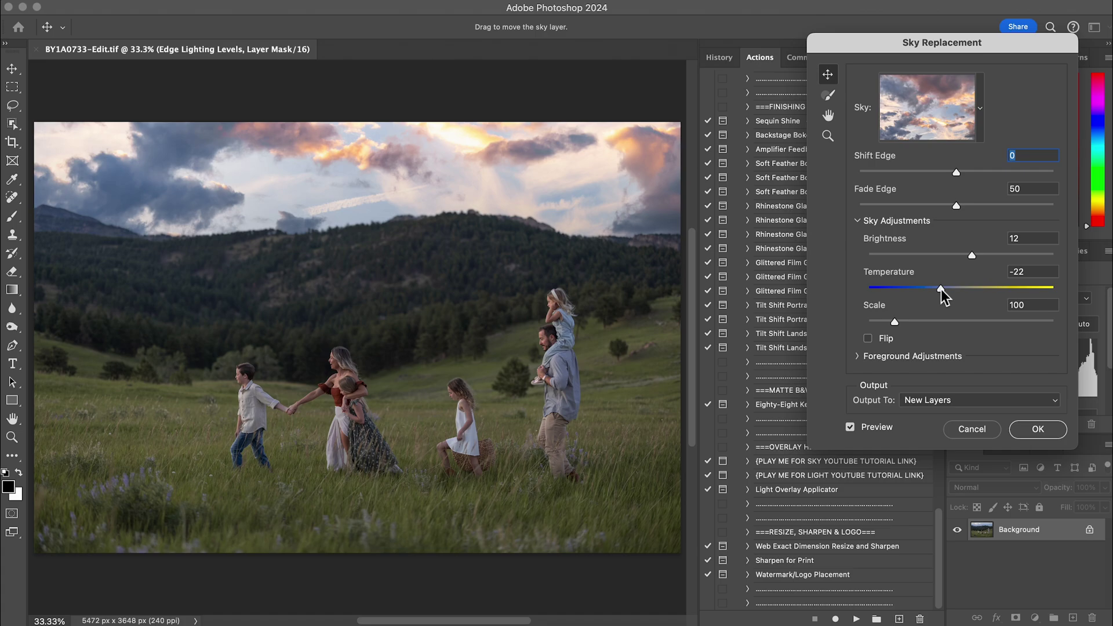
Scale the sky to 179, flip it, and shift it up-right to reveal sun rays.
{"action": "left_click_drag", "start_coordinate": [898, 322], "coordinate": [921, 323]}
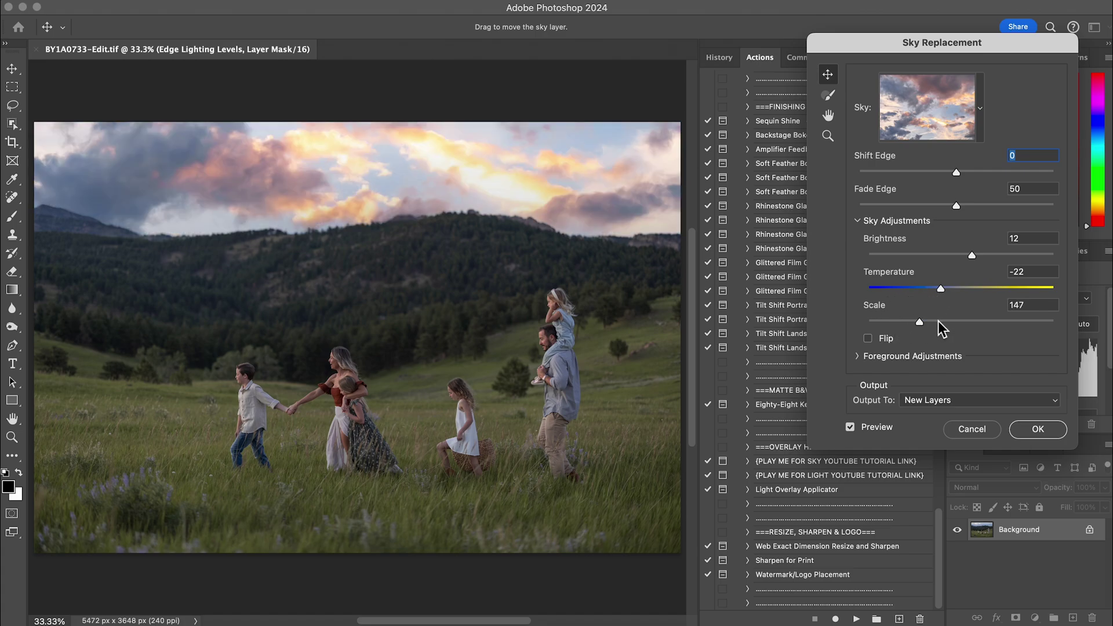
{"action": "left_click", "coordinate": [868, 339]}
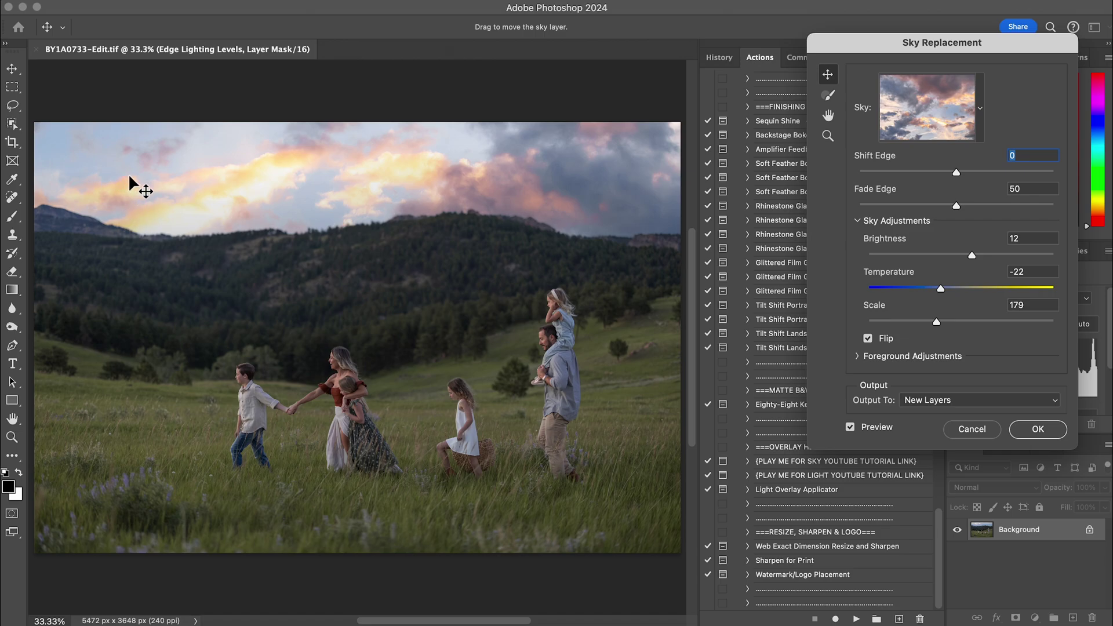
{"action": "left_click_drag", "start_coordinate": [189, 191], "coordinate": [385, 62]}
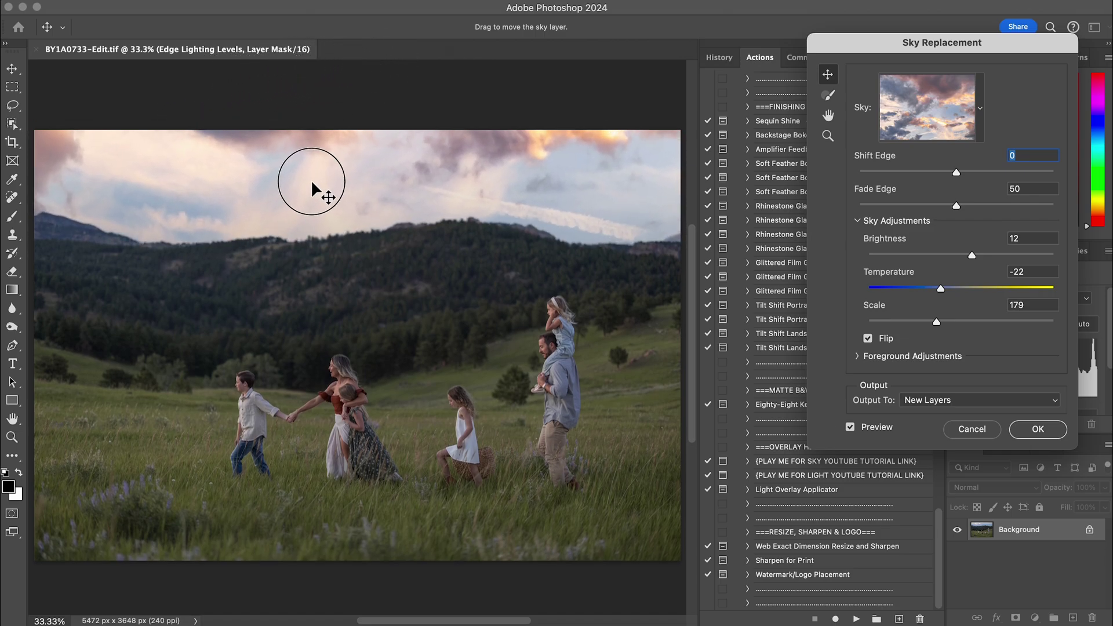
{"action": "left_click_drag", "start_coordinate": [313, 183], "coordinate": [336, 179]}
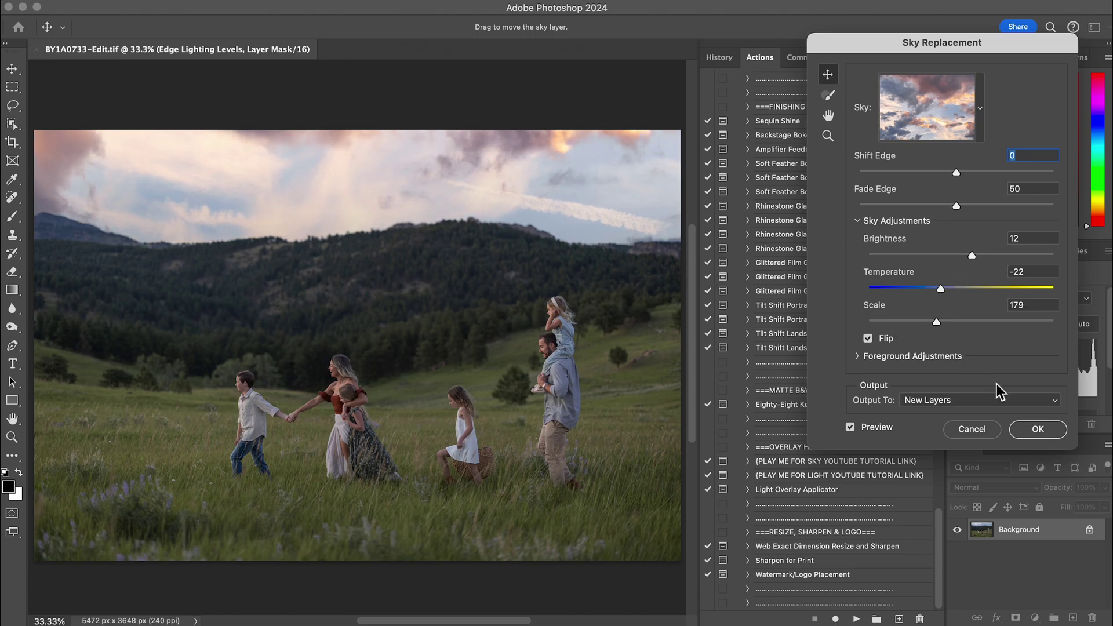
Apply the sky replacement, collapse and select the Sky Replacement Group, and add a layer mask.
{"action": "left_click", "coordinate": [1036, 430]}
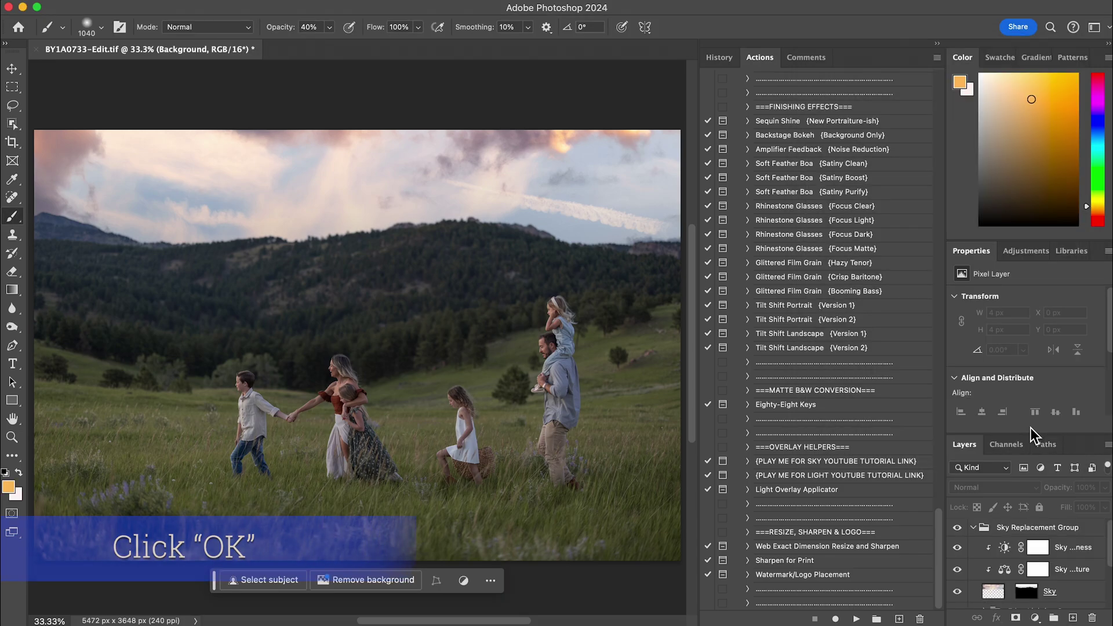
{"action": "scroll", "coordinate": [988, 573], "scroll_direction": "down", "scroll_amount": 1}
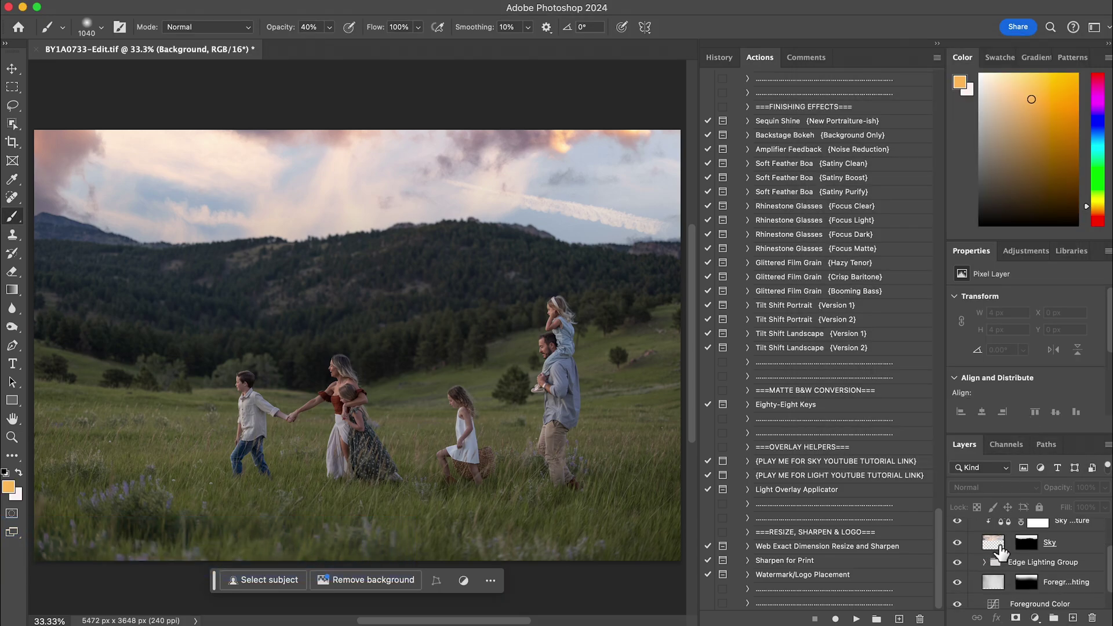
{"action": "scroll", "coordinate": [1002, 558], "scroll_direction": "up", "scroll_amount": 1}
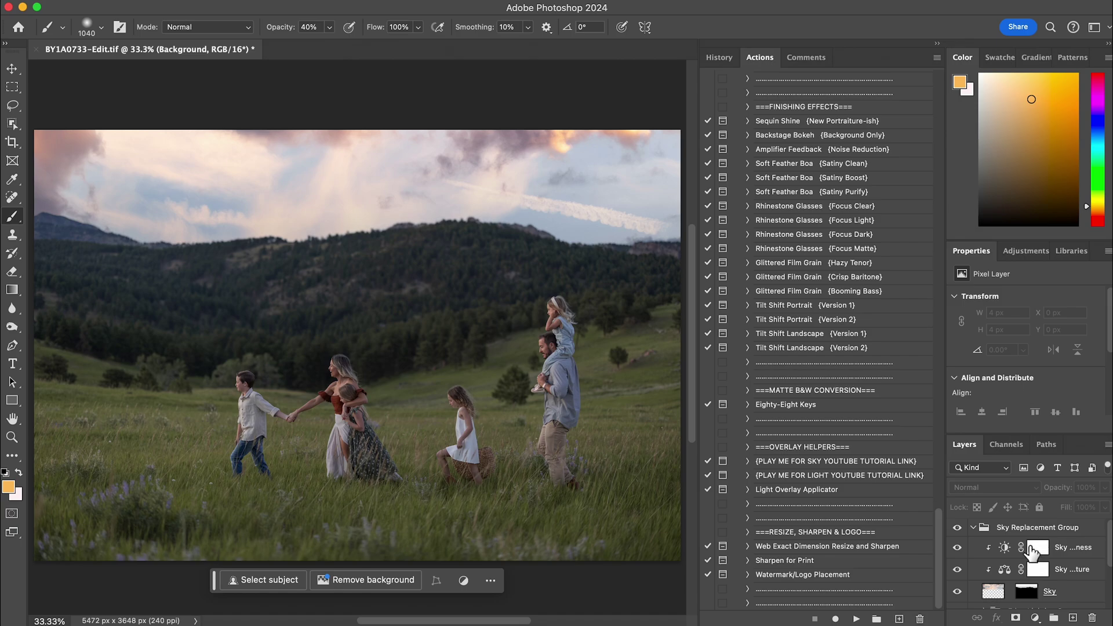
{"action": "scroll", "coordinate": [1028, 577], "scroll_direction": "down", "scroll_amount": 1}
{"action": "scroll", "coordinate": [1028, 576], "scroll_direction": "down", "scroll_amount": 1}
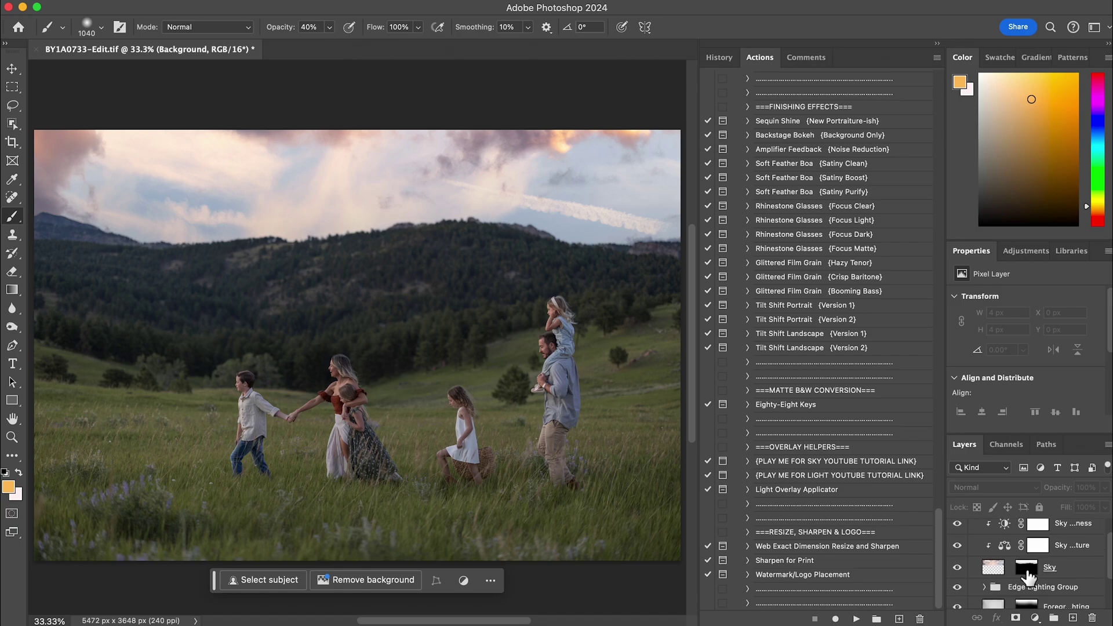
{"action": "scroll", "coordinate": [1009, 565], "scroll_direction": "up", "scroll_amount": 1}
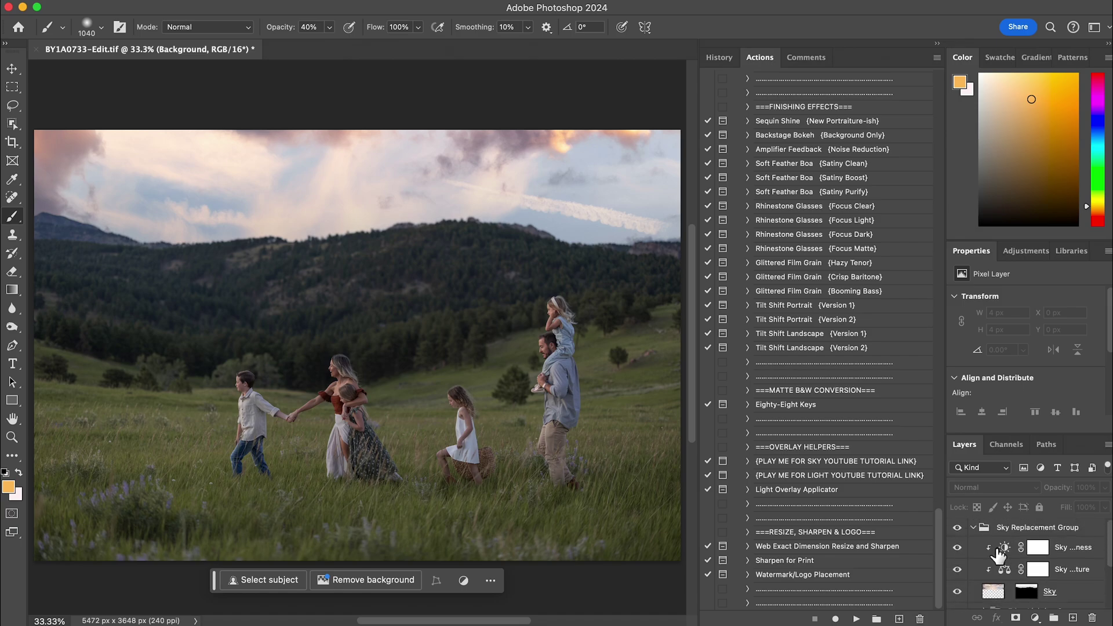
{"action": "left_click", "coordinate": [974, 529]}
{"action": "left_click", "coordinate": [1038, 529]}
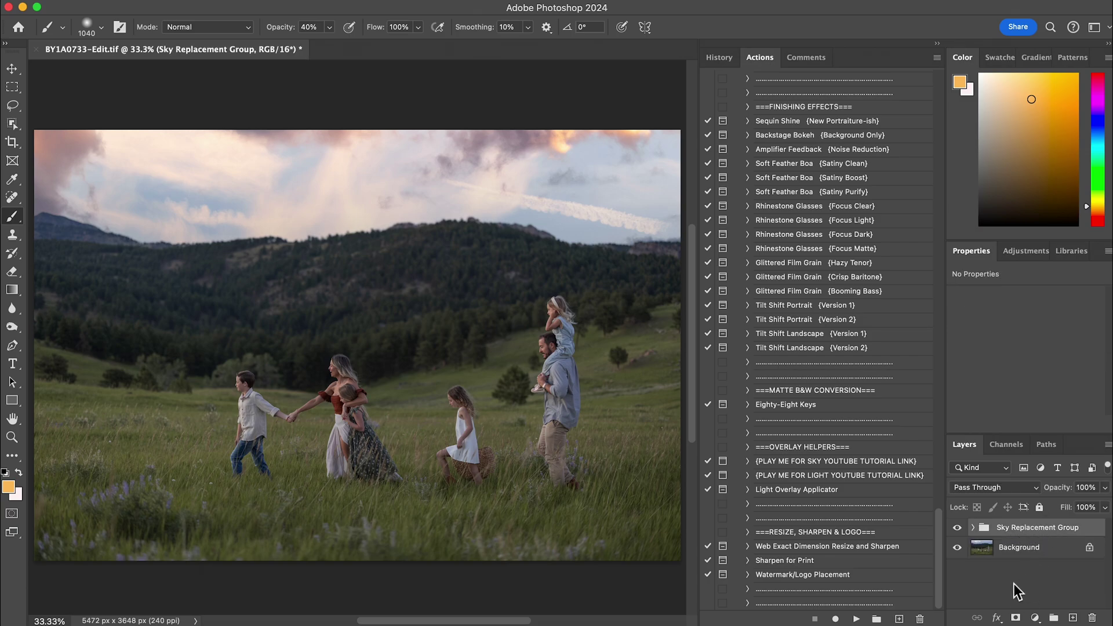
{"action": "left_click", "coordinate": [1017, 620]}
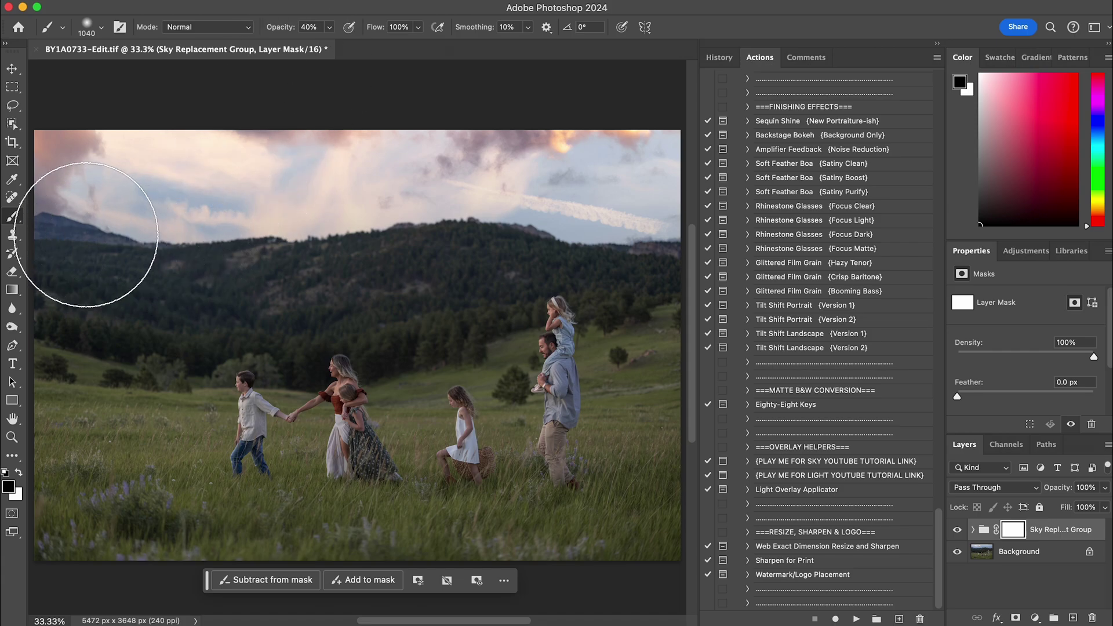
Paint black at 40% opacity on the group mask across the sky to mute the pink tint.
{"action": "mouse_move", "coordinate": [183, 227]}
{"action": "left_mouse_down"}
{"action": "mouse_move", "coordinate": [631, 238]}
{"action": "mouse_move", "coordinate": [696, 218]}
{"action": "mouse_move", "coordinate": [527, 199]}
{"action": "mouse_move", "coordinate": [375, 231]}
{"action": "left_mouse_up"}
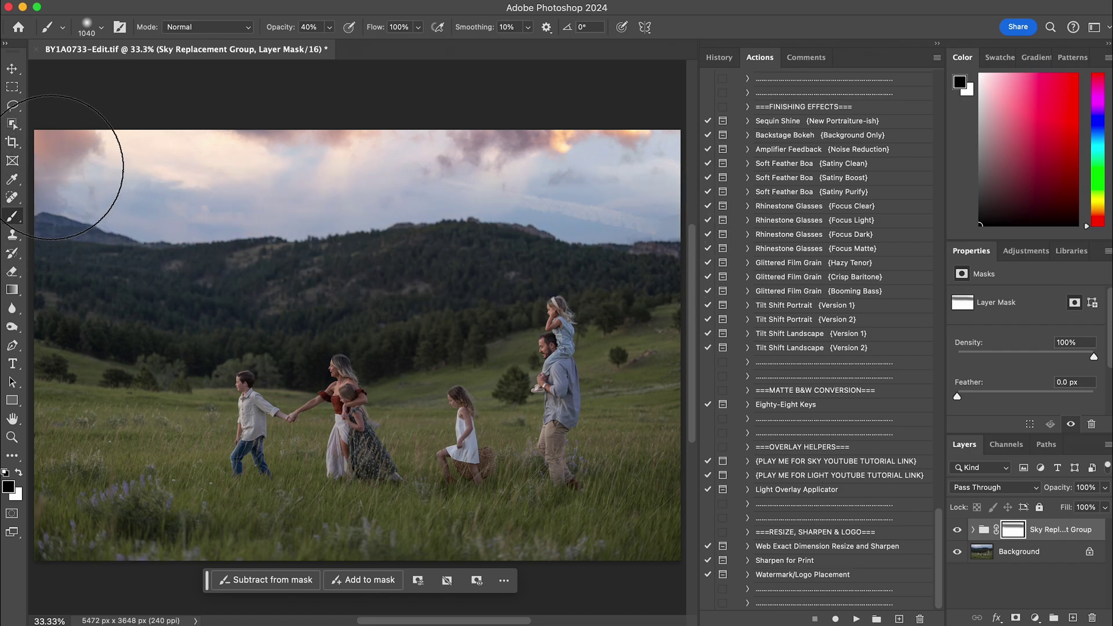
{"action": "mouse_move", "coordinate": [53, 167]}
{"action": "left_mouse_down"}
{"action": "mouse_move", "coordinate": [110, 127]}
{"action": "mouse_move", "coordinate": [69, 142]}
{"action": "mouse_move", "coordinate": [49, 194]}
{"action": "mouse_move", "coordinate": [145, 265]}
{"action": "mouse_move", "coordinate": [58, 163]}
{"action": "mouse_move", "coordinate": [76, 215]}
{"action": "mouse_move", "coordinate": [151, 234]}
{"action": "mouse_move", "coordinate": [682, 277]}
{"action": "mouse_move", "coordinate": [581, 230]}
{"action": "mouse_move", "coordinate": [443, 263]}
{"action": "mouse_move", "coordinate": [597, 348]}
{"action": "left_mouse_up"}
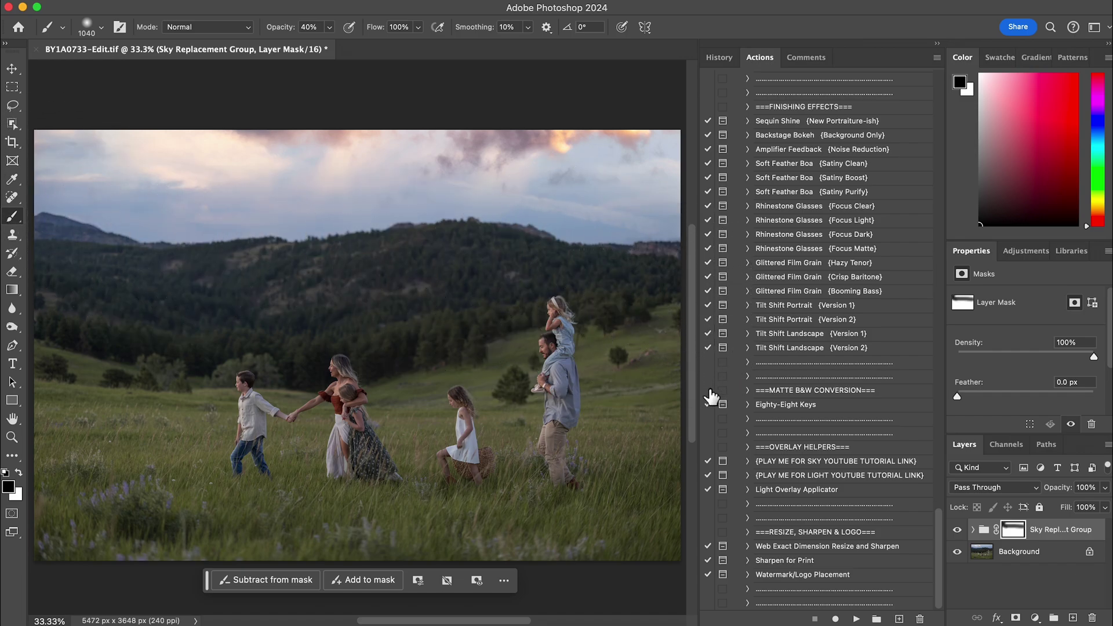
{"action": "left_click", "coordinate": [707, 403]}
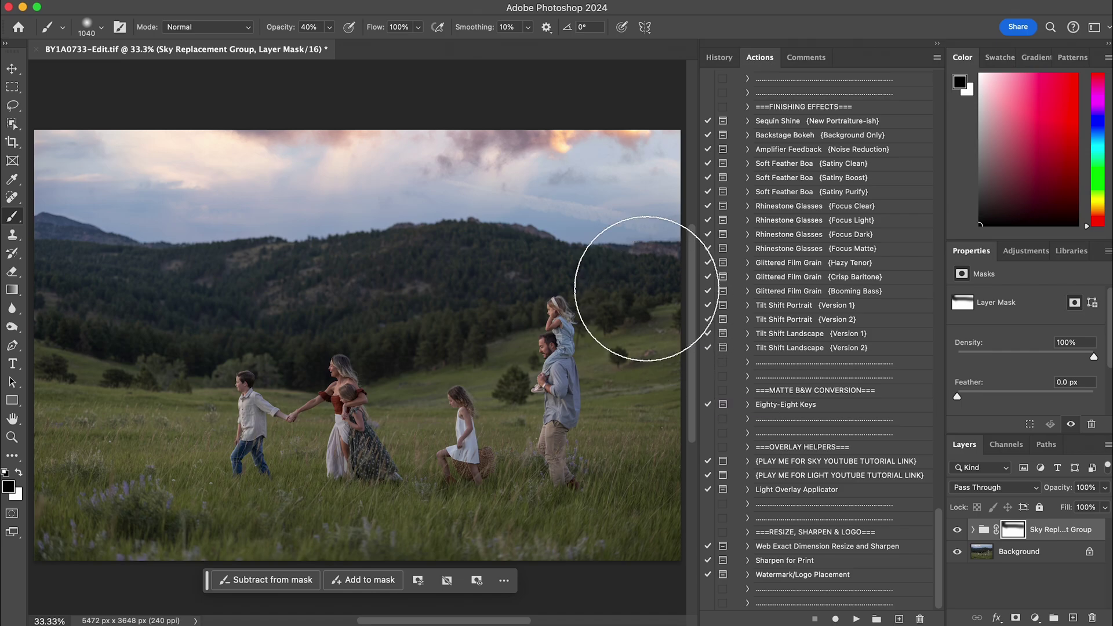
{"action": "mouse_move", "coordinate": [470, 225]}
{"action": "left_mouse_down"}
{"action": "mouse_move", "coordinate": [443, 209]}
{"action": "mouse_move", "coordinate": [589, 199]}
{"action": "mouse_move", "coordinate": [667, 232]}
{"action": "mouse_move", "coordinate": [447, 228]}
{"action": "mouse_move", "coordinate": [224, 244]}
{"action": "left_mouse_up"}
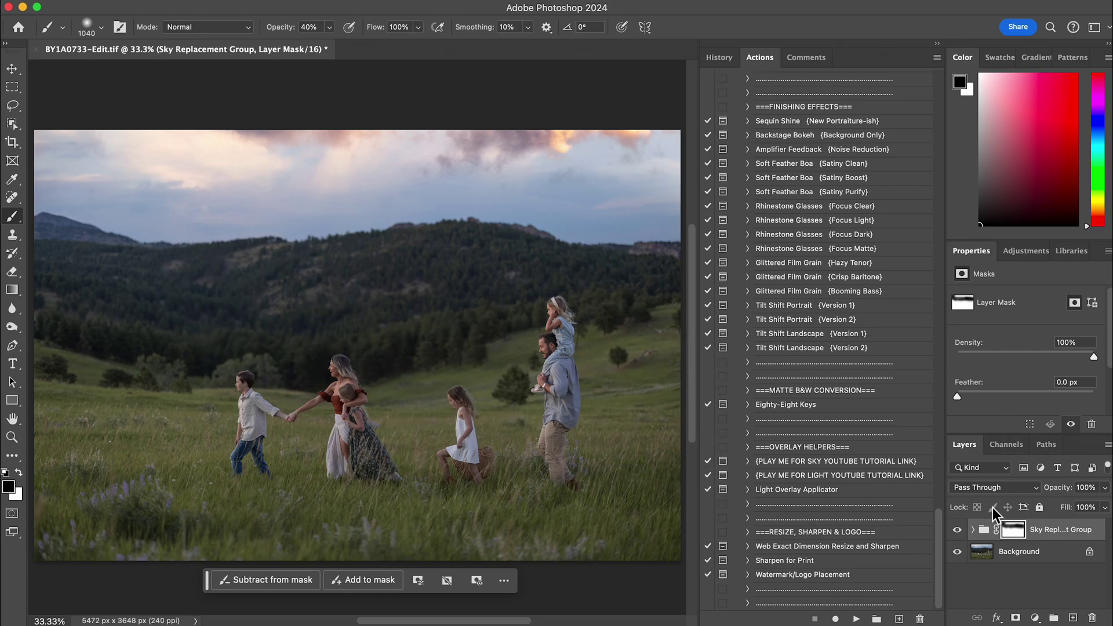
{"action": "left_click", "coordinate": [958, 531]}
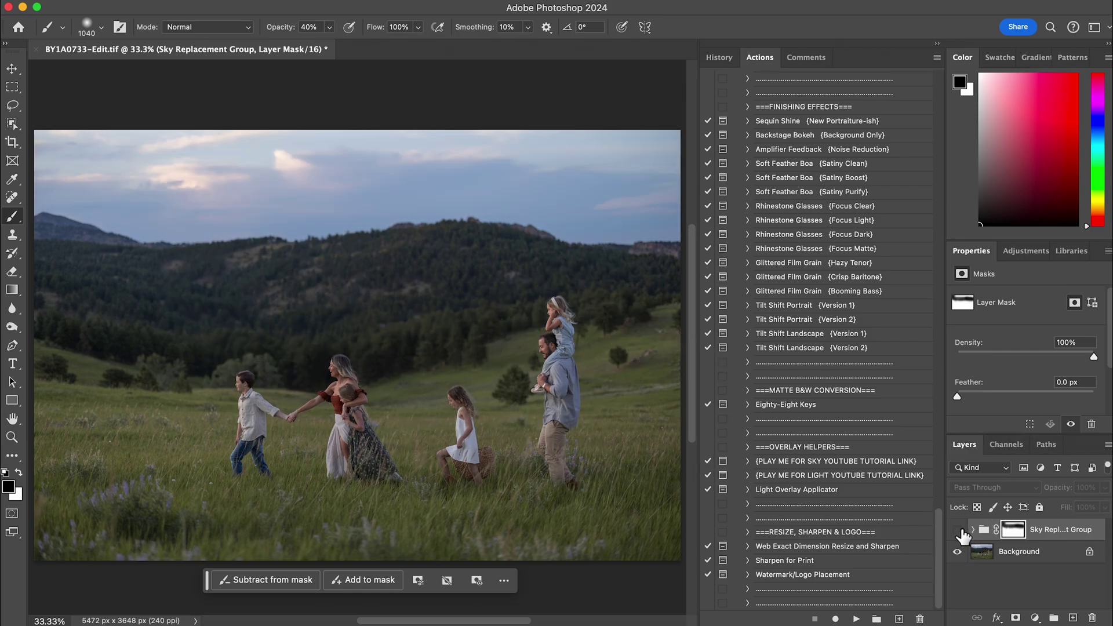
{"action": "left_click", "coordinate": [958, 530]}
{"action": "left_click", "coordinate": [958, 530]}
{"action": "left_click", "coordinate": [958, 530]}
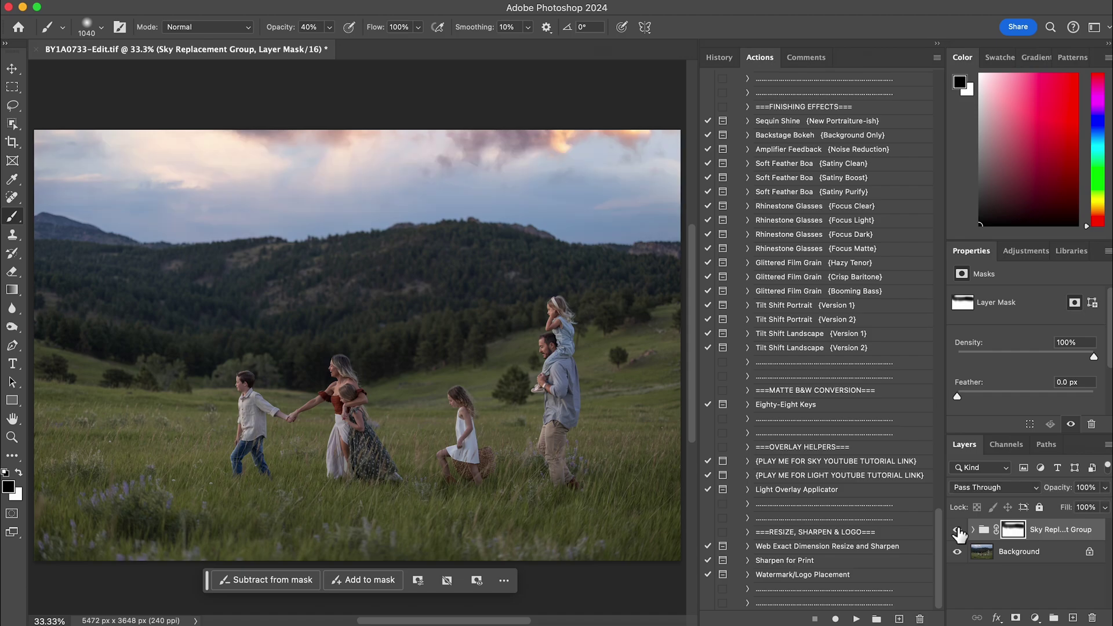